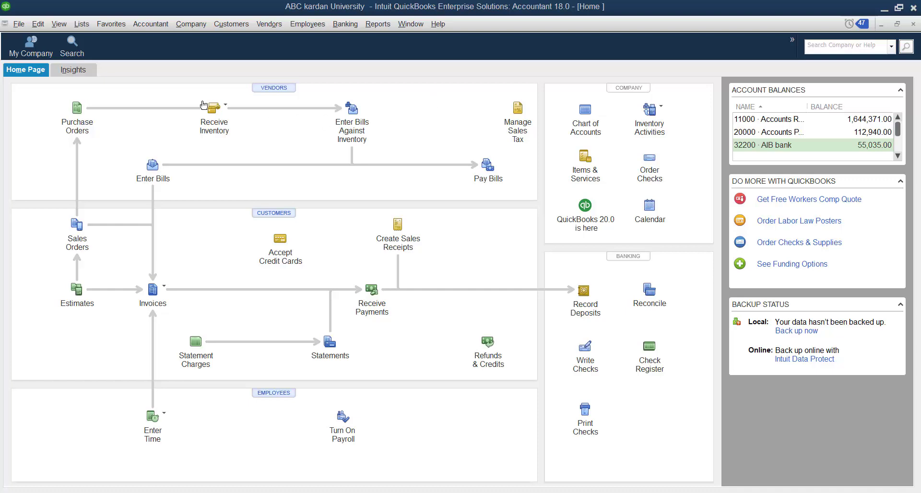
- Open the Lists menu in the QuickBooks menu bar
{"action": "left_click", "coordinate": [82, 27]}
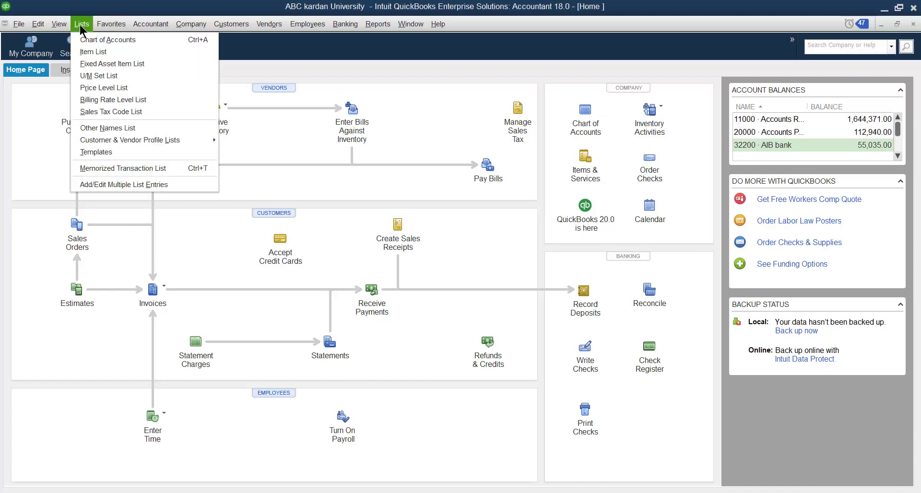
- Choose Chart of Accounts from the Lists menu to show all accounts, types and balances
{"action": "left_click", "coordinate": [86, 38]}
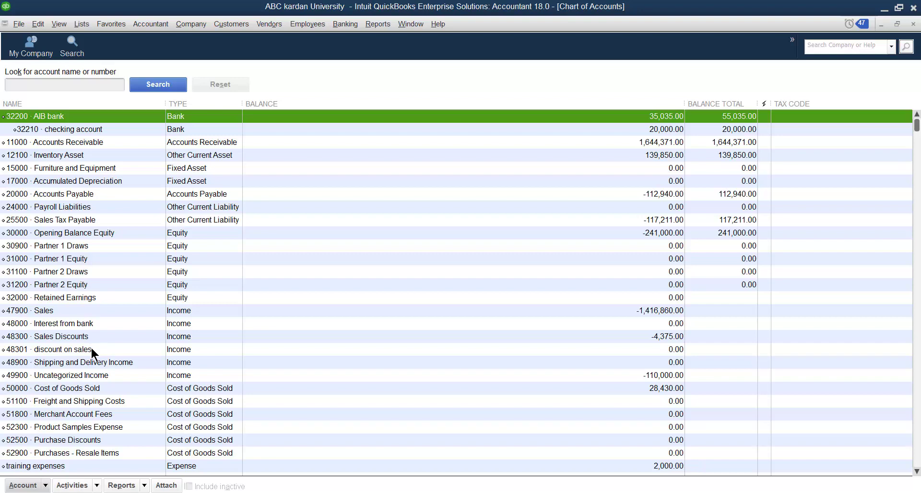
{"action": "scroll", "coordinate": [90, 346], "scroll_direction": "down", "scroll_amount": 11}
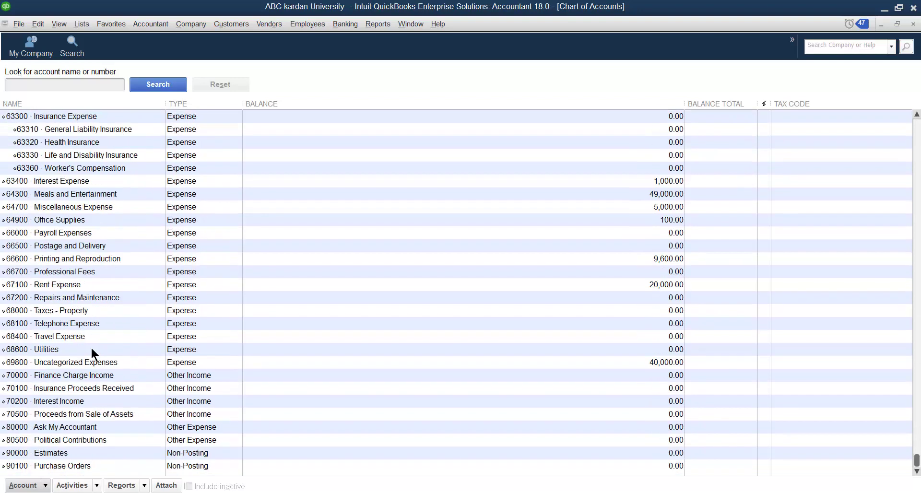
{"action": "scroll", "coordinate": [93, 355], "scroll_direction": "up", "scroll_amount": 11}
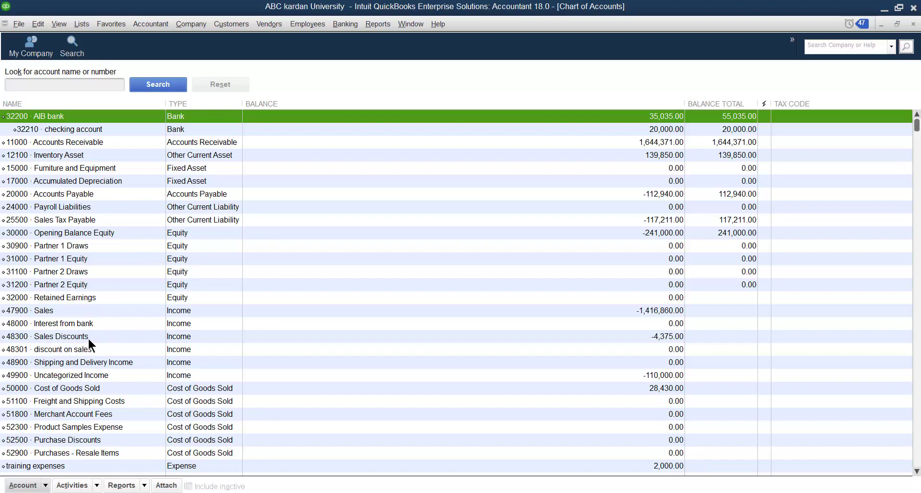
{"action": "right_click", "coordinate": [59, 350]}
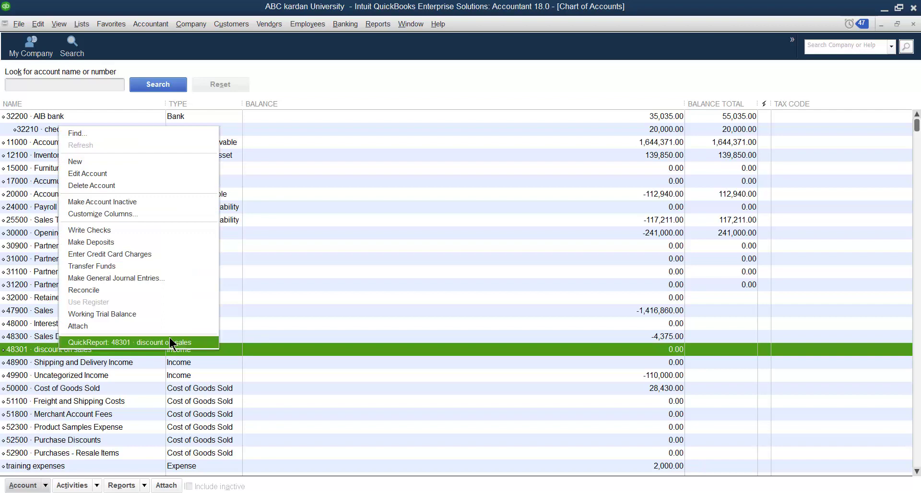
{"action": "left_click", "coordinate": [230, 322]}
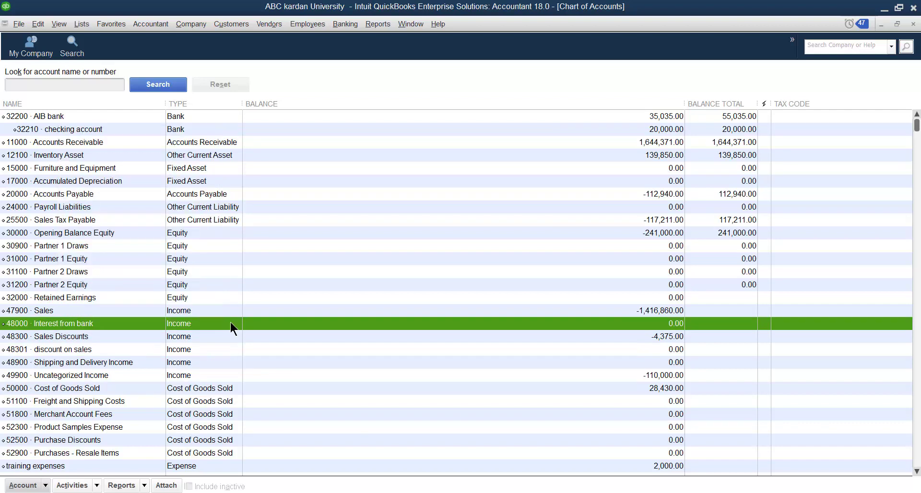
{"action": "left_click", "coordinate": [64, 339]}
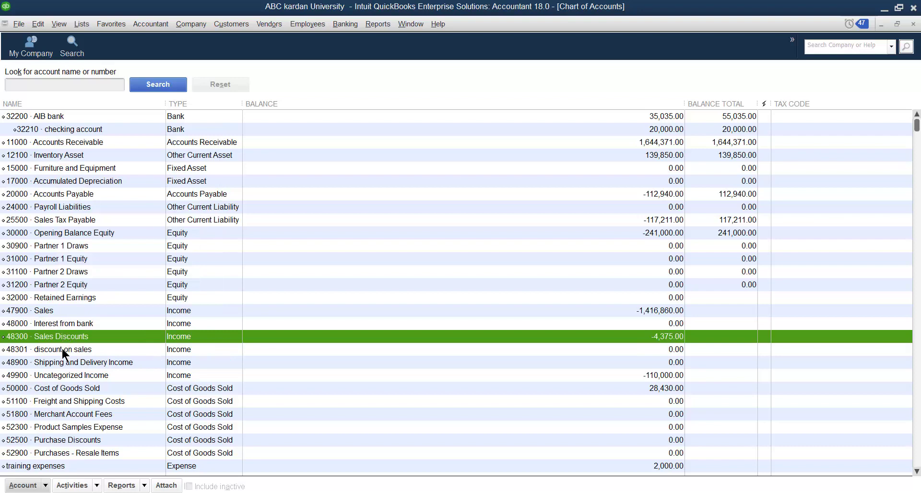
{"action": "left_click", "coordinate": [64, 350]}
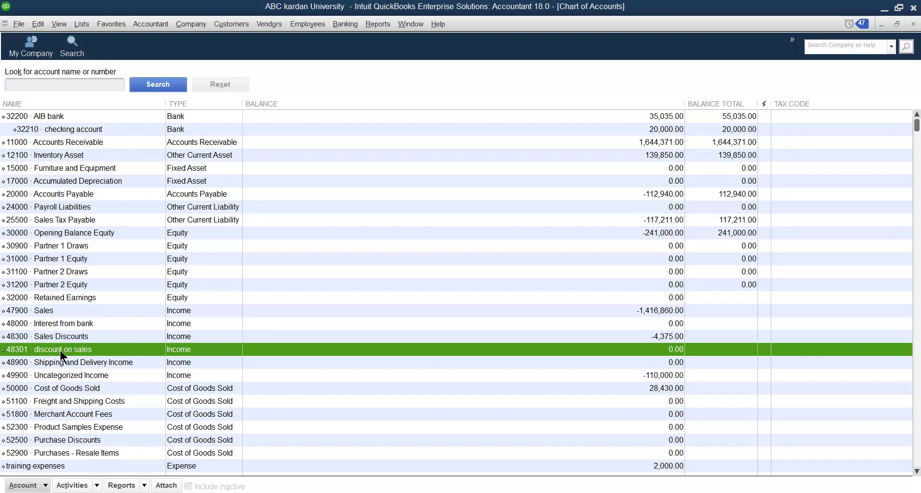
- Rename account 48301 to 'sales discounts' and confirm merging it into 48300 Sales Discounts
{"action": "right_click", "coordinate": [61, 353]}
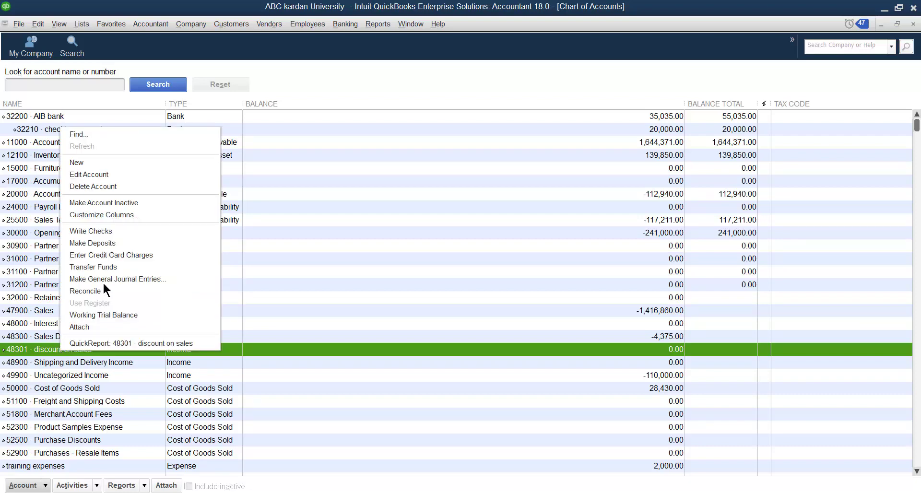
{"action": "left_click", "coordinate": [100, 175]}
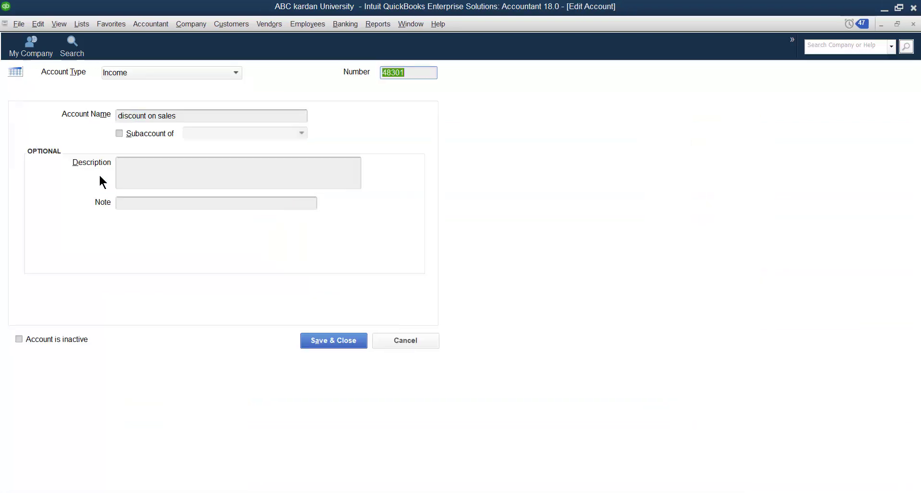
{"action": "left_click_drag", "start_coordinate": [182, 115], "coordinate": [99, 125]}
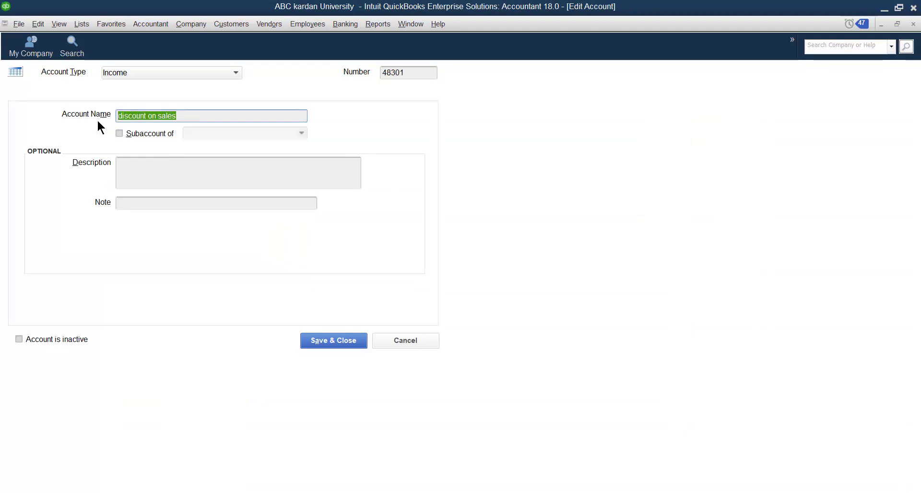
{"action": "type", "text": "sales "}
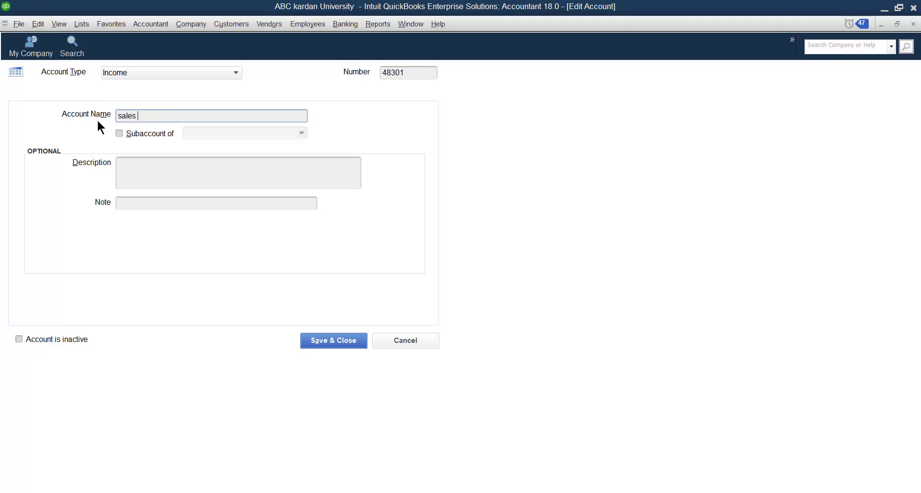
{"action": "type", "text": "discounts"}
{"action": "left_click", "coordinate": [334, 345]}
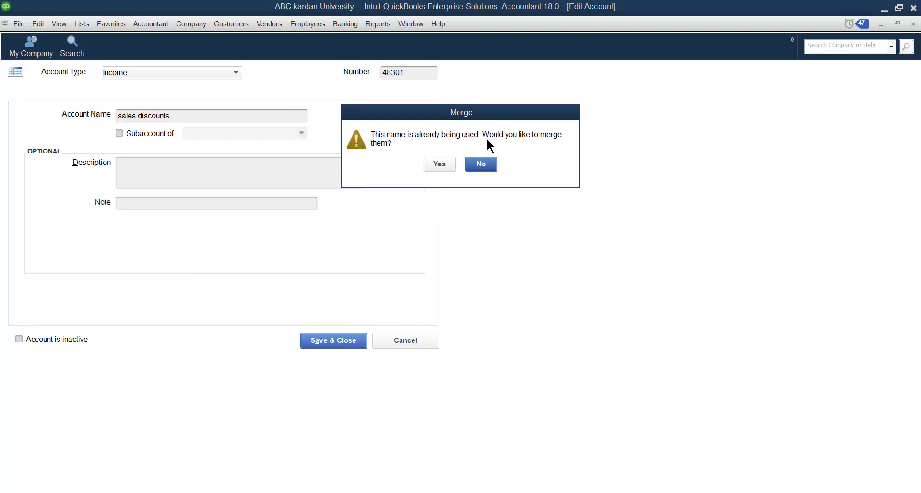
{"action": "left_click", "coordinate": [440, 164]}
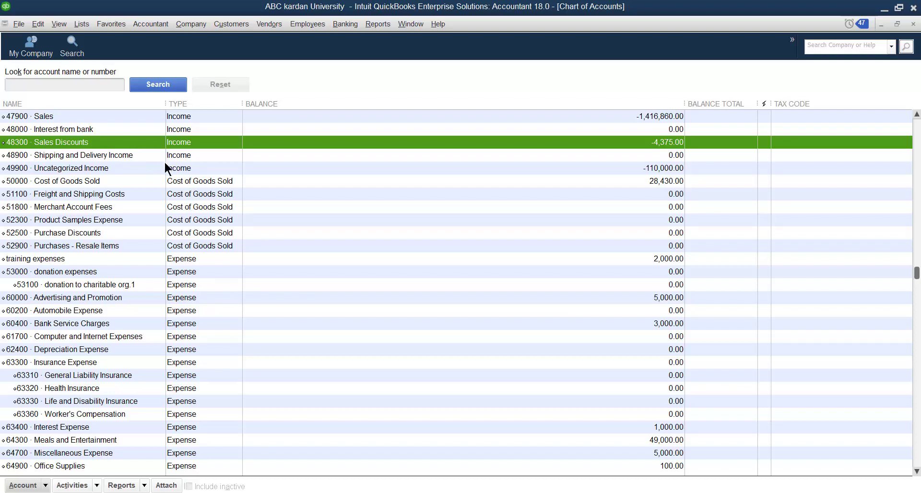
{"action": "right_click", "coordinate": [80, 155]}
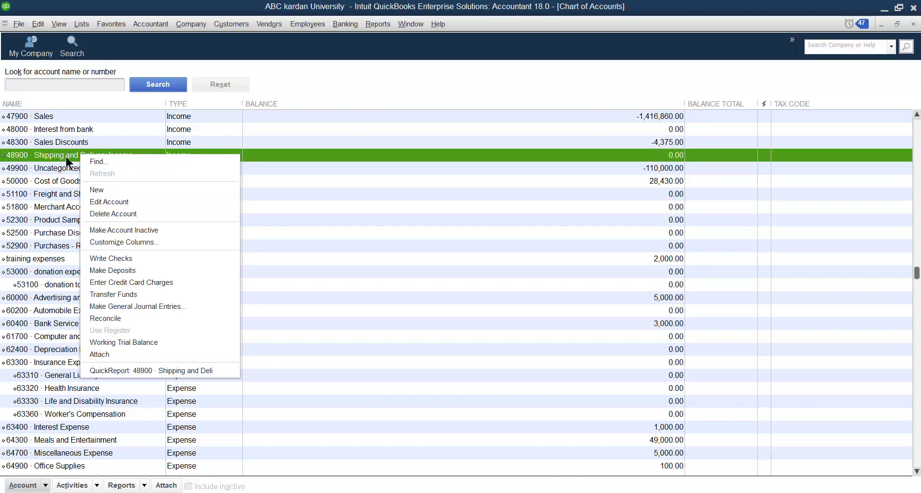
{"action": "left_click", "coordinate": [295, 212]}
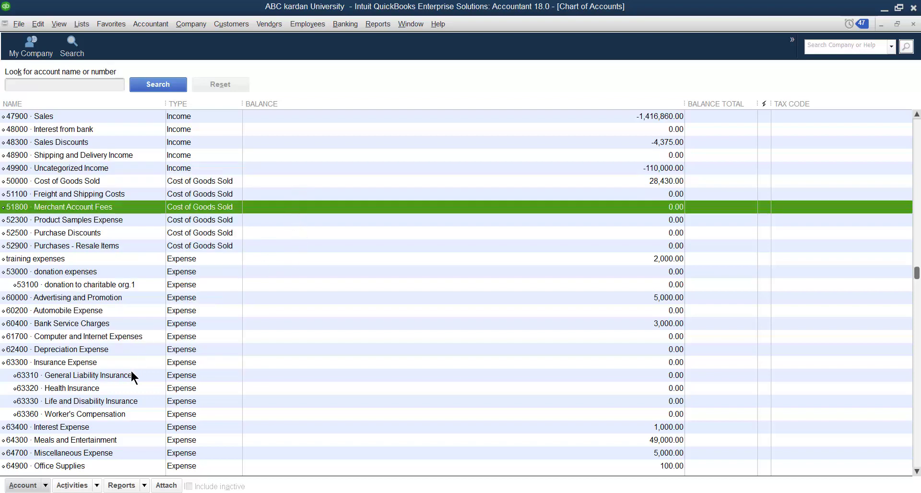
{"action": "right_click", "coordinate": [77, 194]}
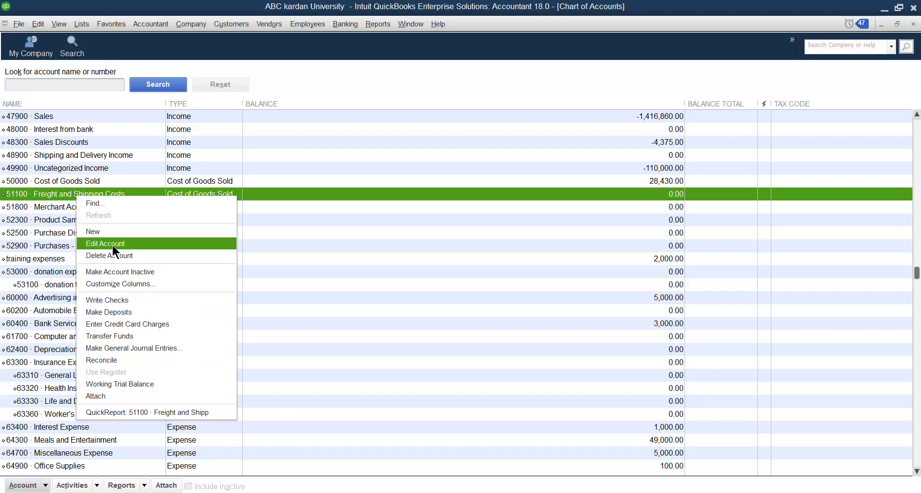
{"action": "left_click", "coordinate": [286, 266]}
{"action": "left_click", "coordinate": [229, 272]}
{"action": "scroll", "coordinate": [122, 314], "scroll_direction": "down", "scroll_amount": 3}
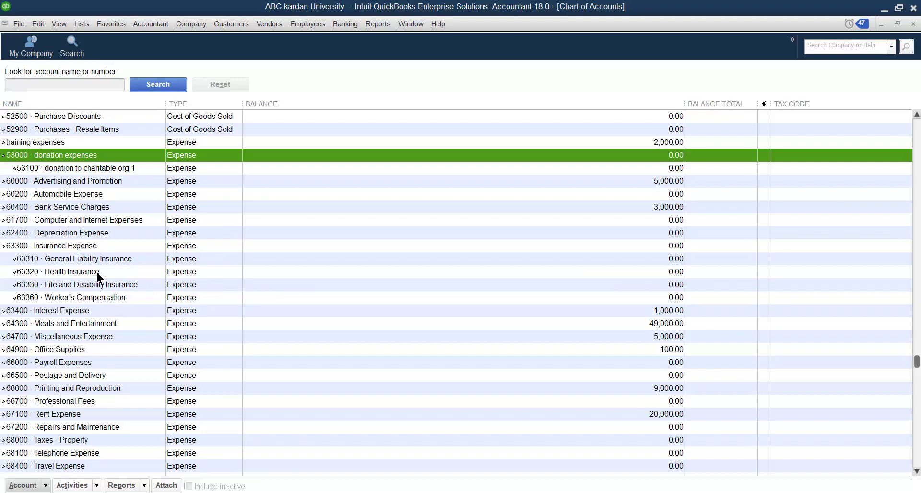
{"action": "right_click", "coordinate": [183, 271]}
{"action": "left_click", "coordinate": [202, 319]}
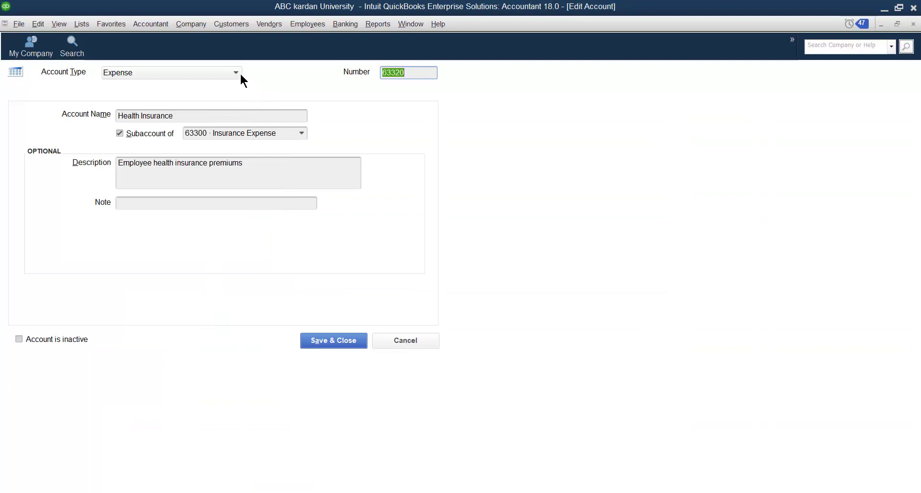
{"action": "left_click", "coordinate": [236, 72]}
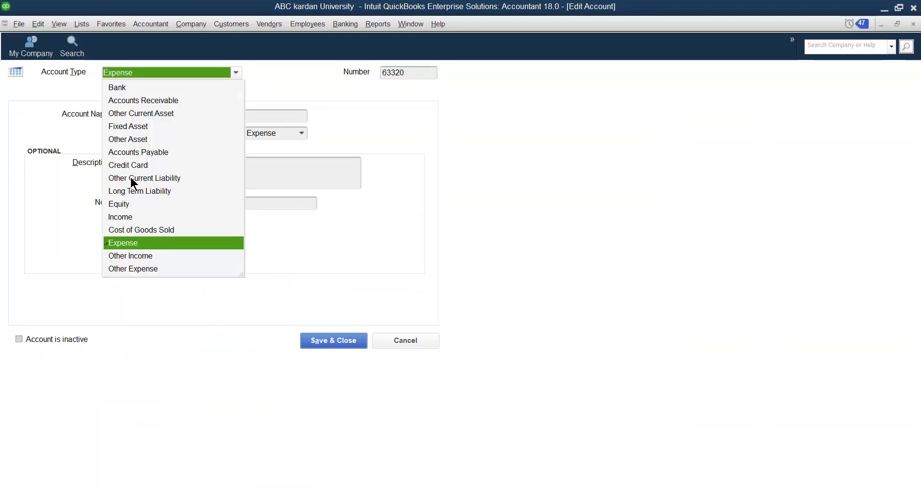
{"action": "left_click", "coordinate": [135, 217]}
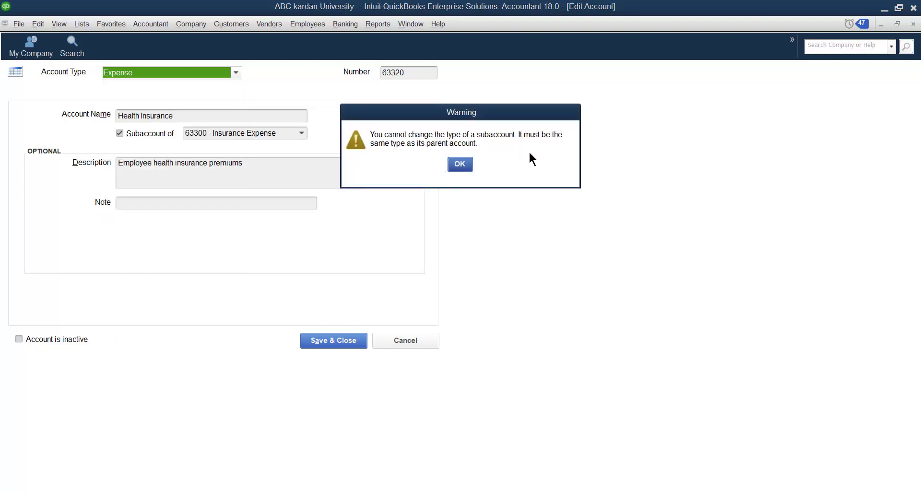
{"action": "left_click", "coordinate": [459, 164]}
{"action": "left_click", "coordinate": [422, 342]}
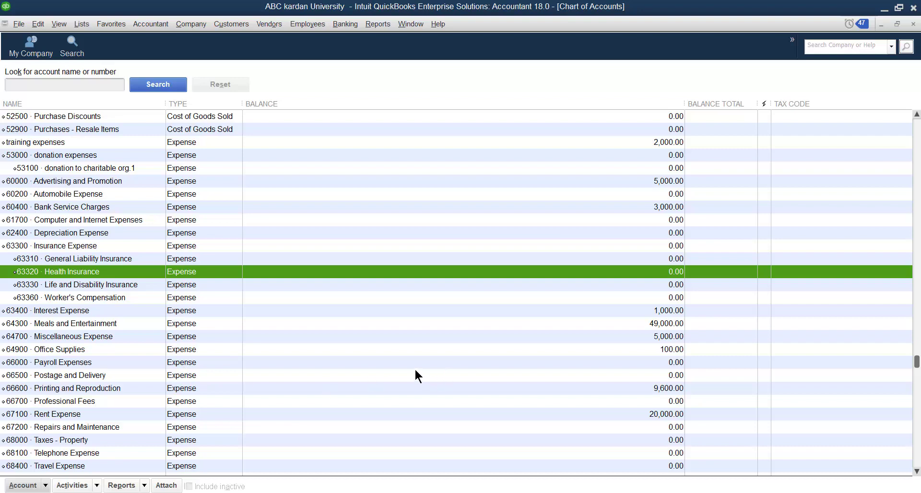
{"action": "left_click", "coordinate": [203, 363]}
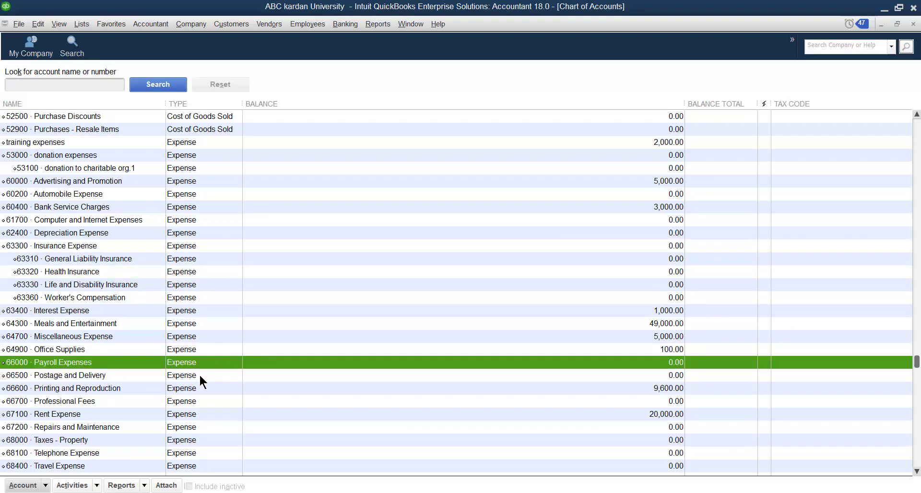
{"action": "left_click", "coordinate": [200, 375]}
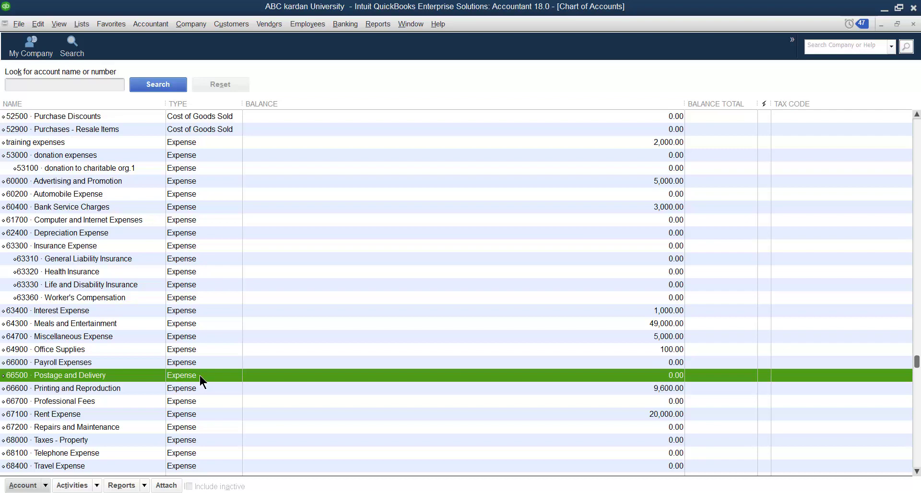
{"action": "right_click", "coordinate": [200, 375]}
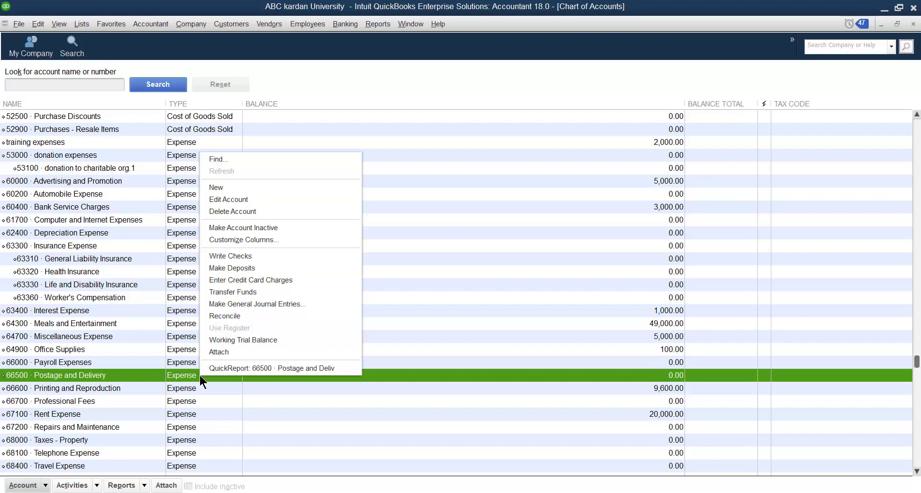
{"action": "left_click", "coordinate": [240, 199]}
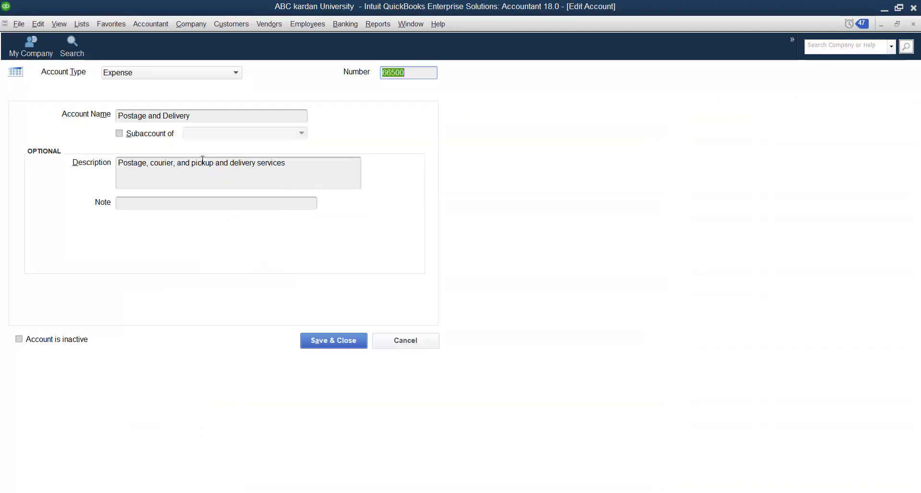
{"action": "left_click", "coordinate": [232, 74]}
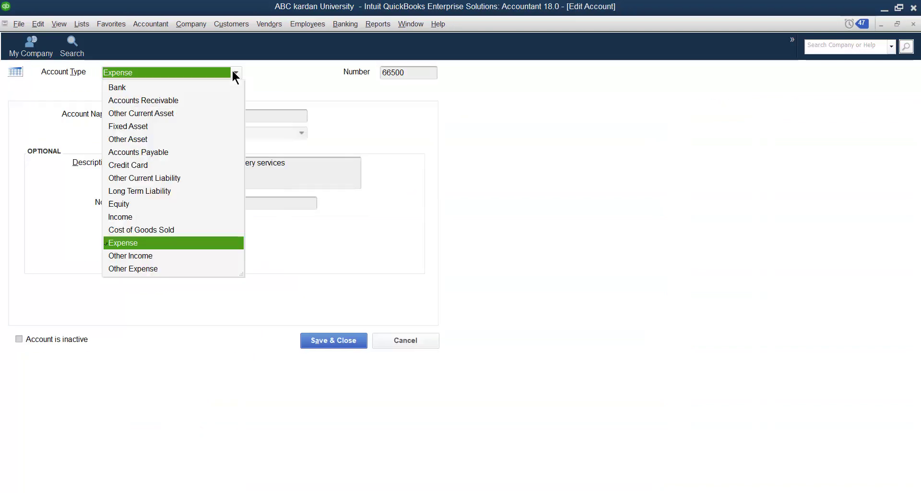
{"action": "left_click", "coordinate": [146, 243]}
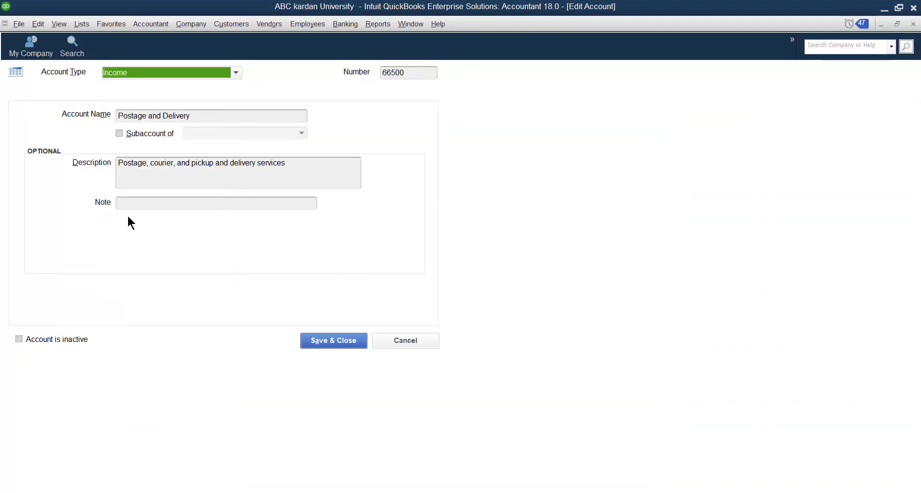
{"action": "left_click", "coordinate": [328, 341]}
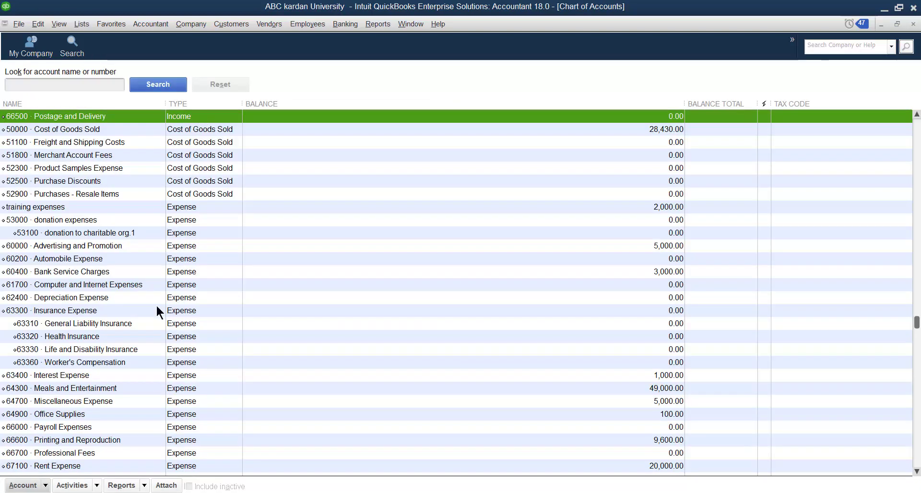
{"action": "scroll", "coordinate": [157, 305], "scroll_direction": "down", "scroll_amount": 5}
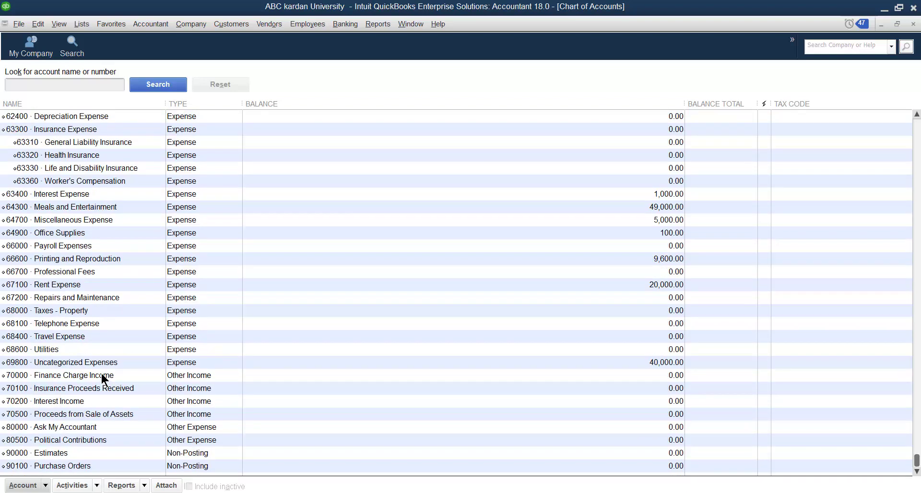
{"action": "right_click", "coordinate": [183, 375]}
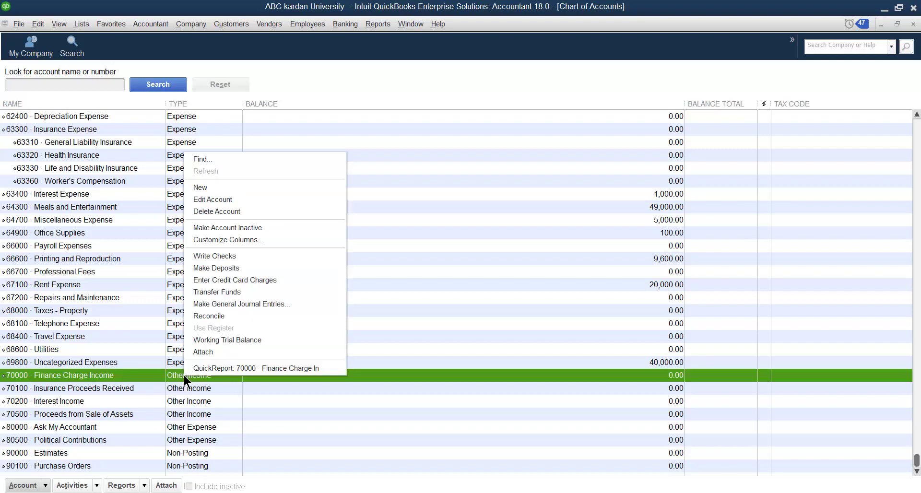
{"action": "left_click", "coordinate": [221, 198]}
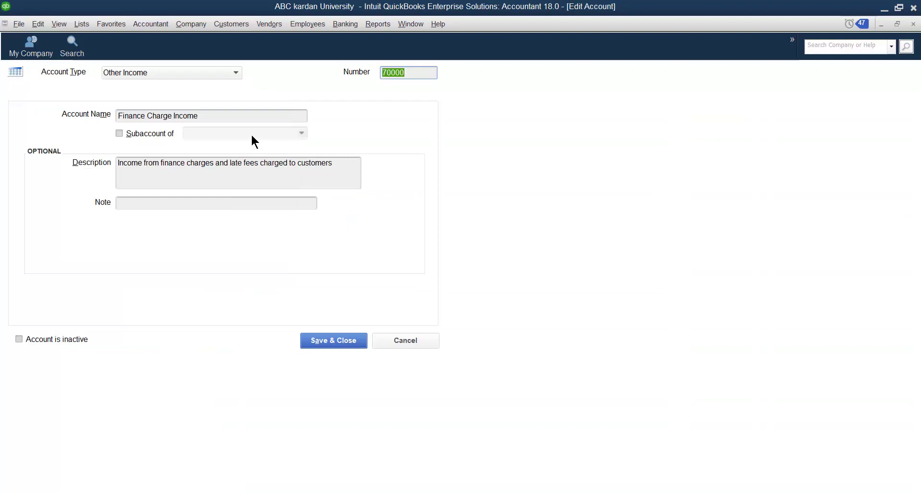
{"action": "left_click", "coordinate": [235, 72]}
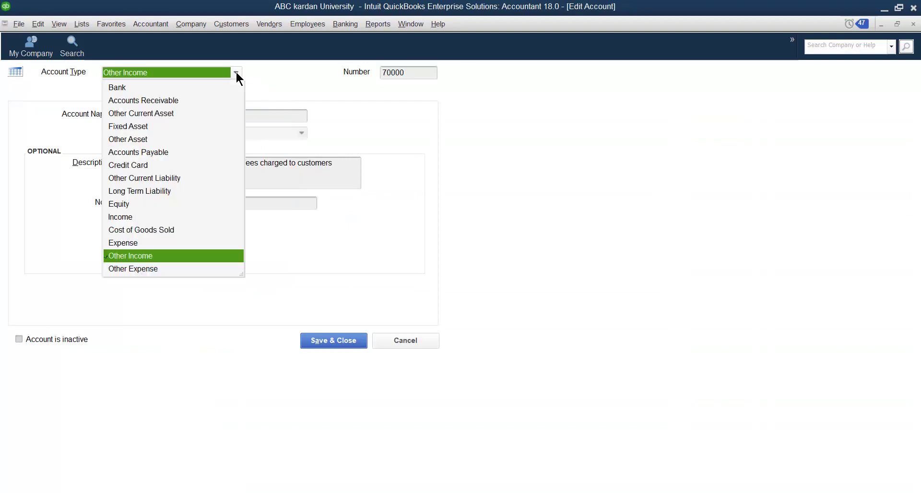
{"action": "left_click", "coordinate": [142, 269]}
{"action": "left_click", "coordinate": [325, 344]}
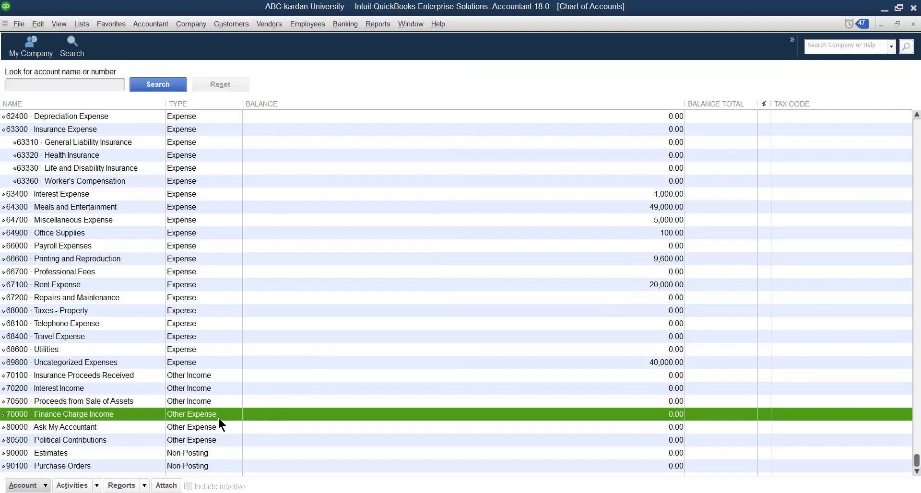
{"action": "scroll", "coordinate": [192, 364], "scroll_direction": "up", "scroll_amount": 2}
{"action": "scroll", "coordinate": [192, 364], "scroll_direction": "down", "scroll_amount": 2}
{"action": "right_click", "coordinate": [194, 271]}
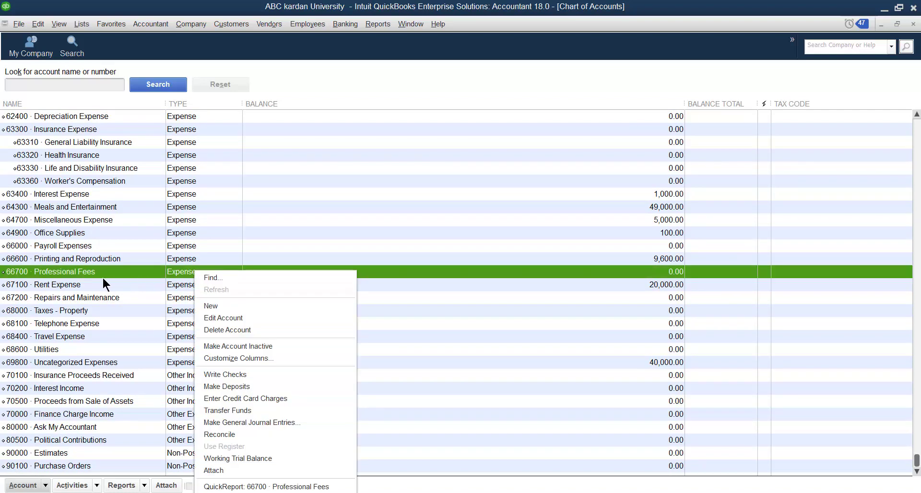
{"action": "left_click", "coordinate": [223, 317]}
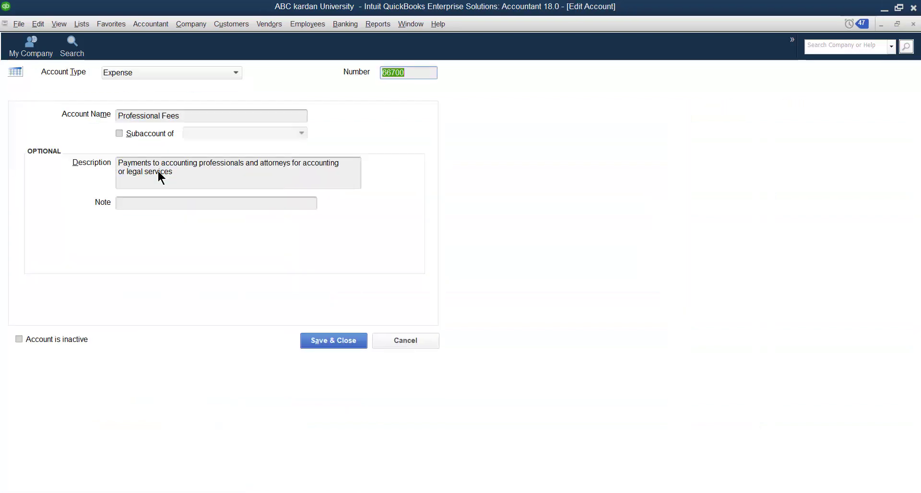
{"action": "left_click", "coordinate": [235, 73]}
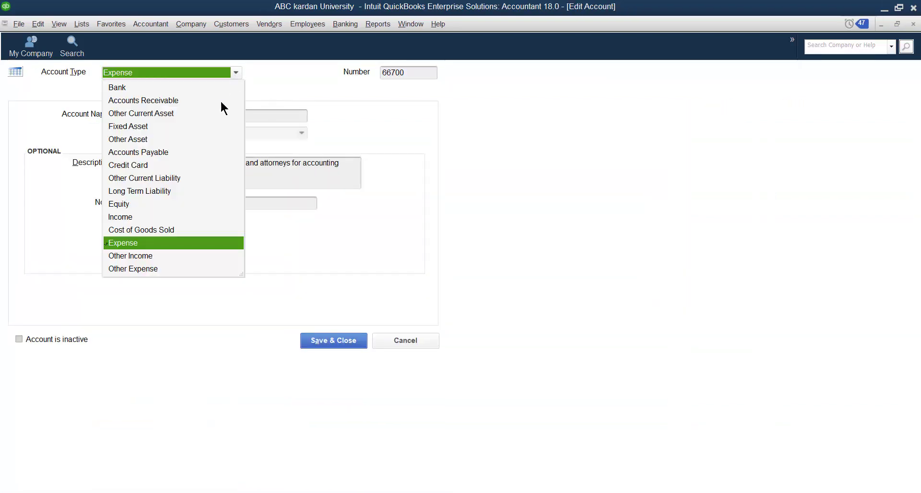
{"action": "left_click", "coordinate": [146, 99]}
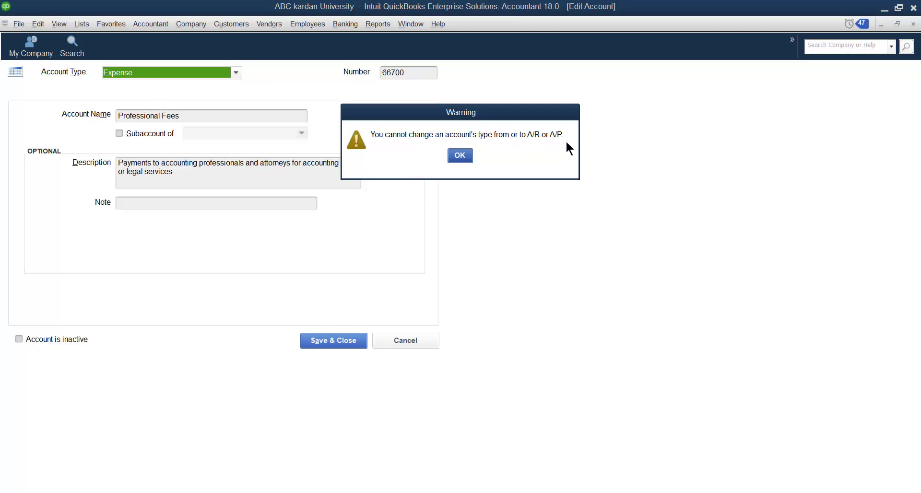
{"action": "left_click", "coordinate": [463, 159]}
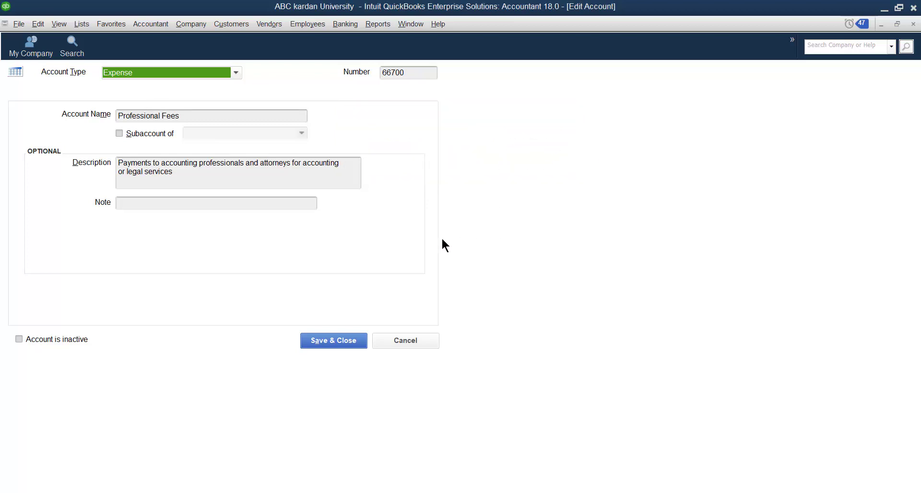
{"action": "left_click", "coordinate": [236, 72]}
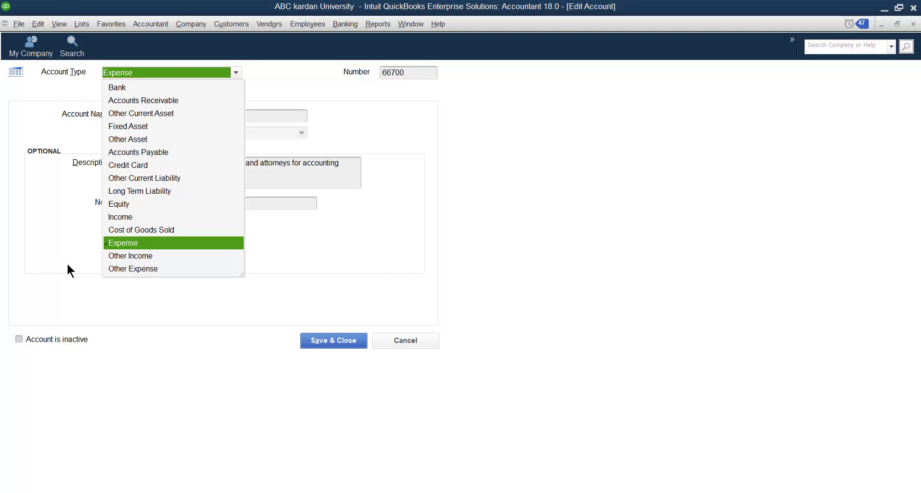
{"action": "left_click", "coordinate": [404, 340]}
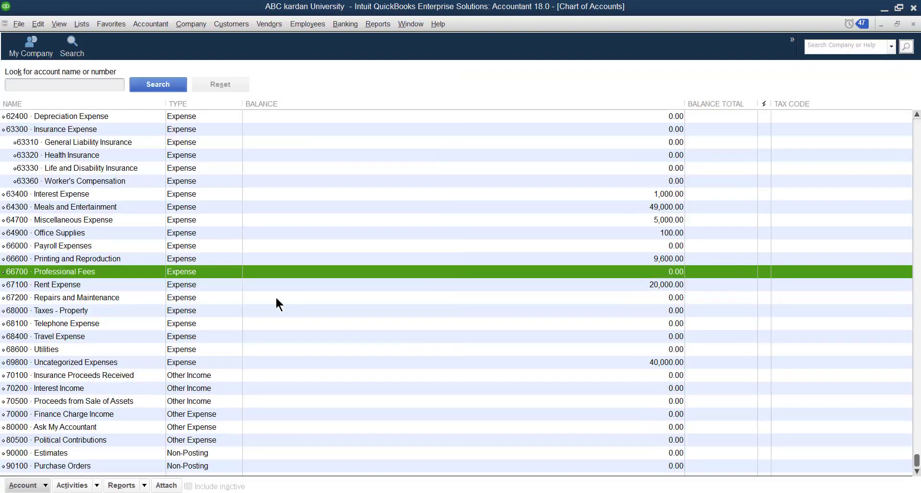
{"action": "scroll", "coordinate": [243, 298], "scroll_direction": "up", "scroll_amount": 11}
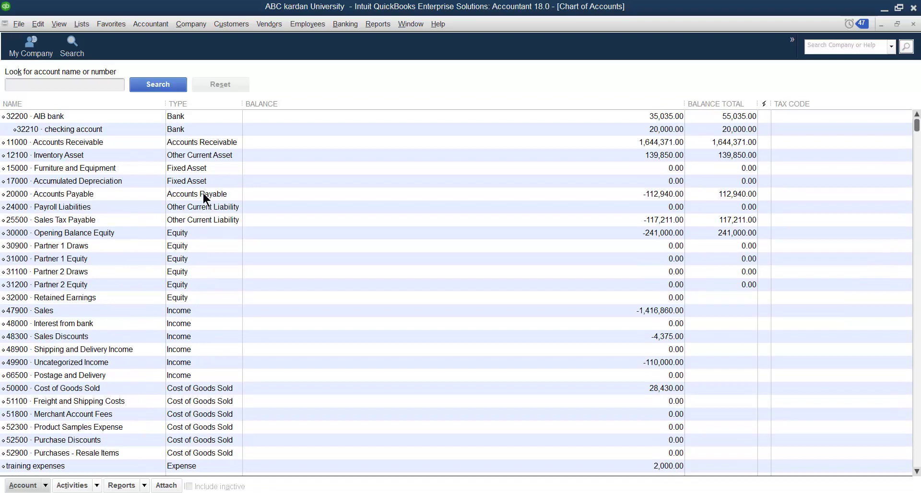
{"action": "left_click", "coordinate": [203, 193]}
{"action": "right_click", "coordinate": [203, 192]}
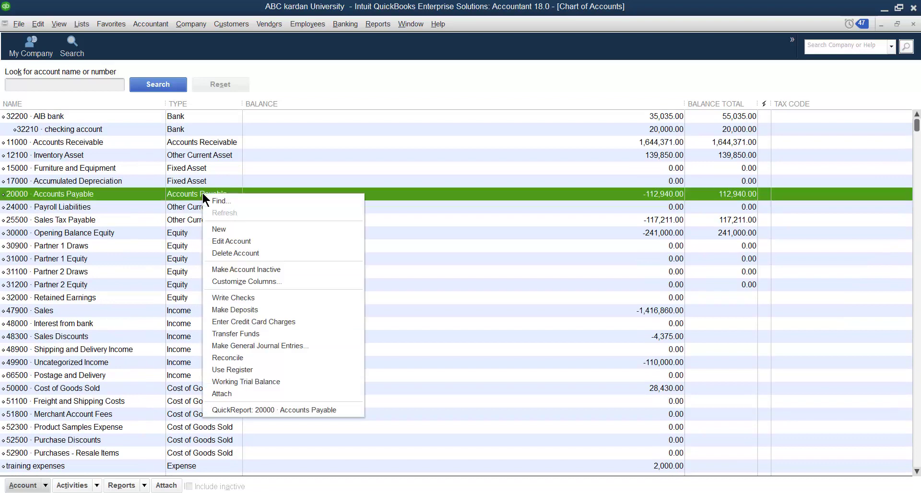
{"action": "left_click", "coordinate": [222, 241]}
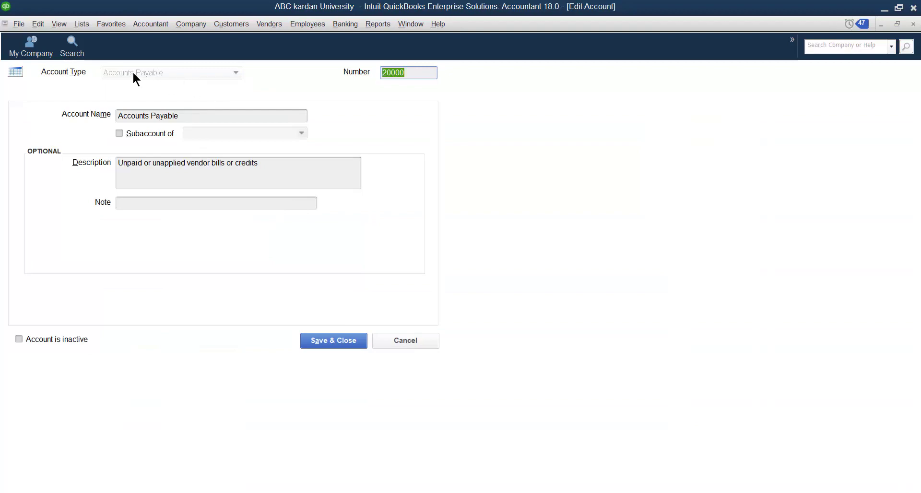
{"action": "left_click", "coordinate": [398, 343]}
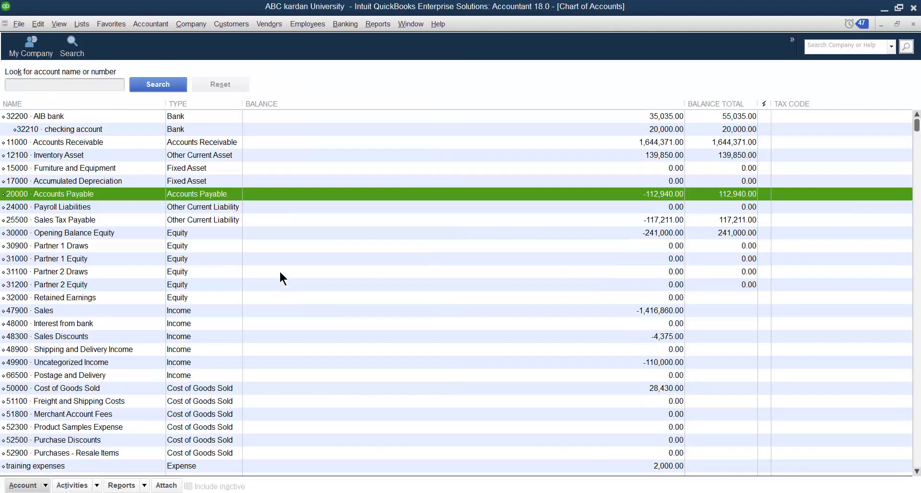
{"action": "right_click", "coordinate": [184, 142]}
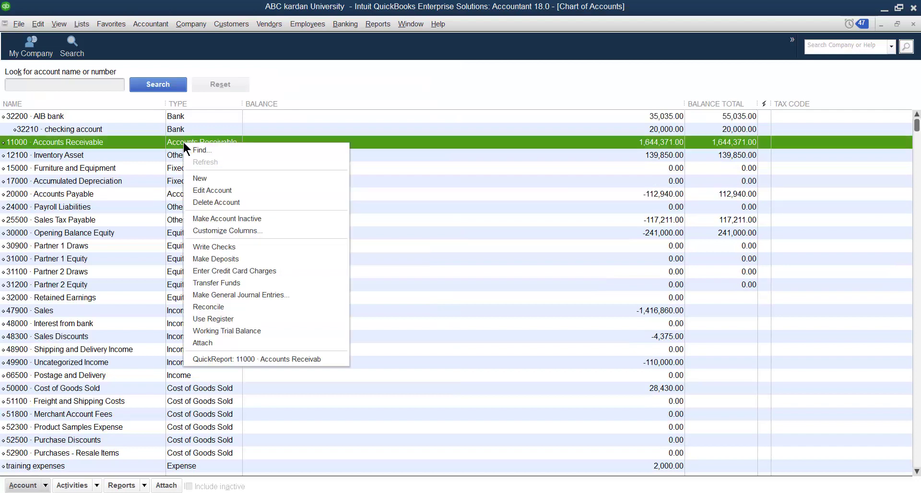
{"action": "left_click", "coordinate": [208, 191]}
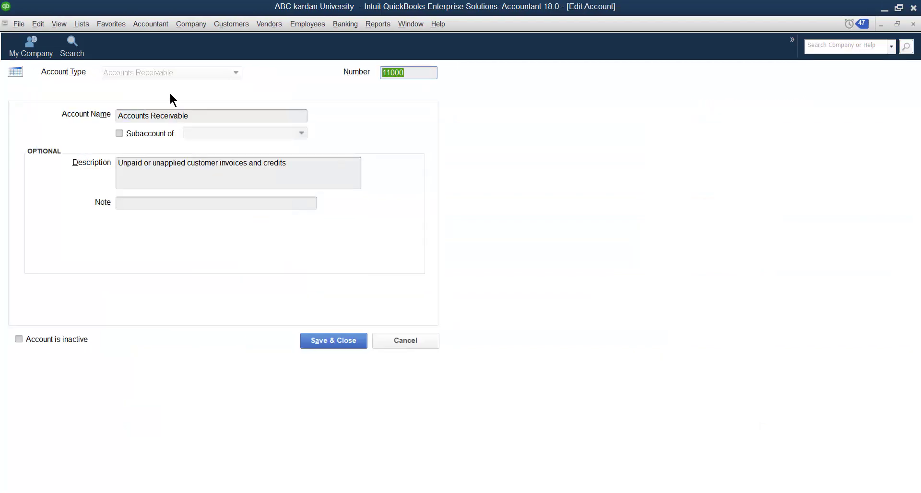
{"action": "left_click", "coordinate": [402, 344]}
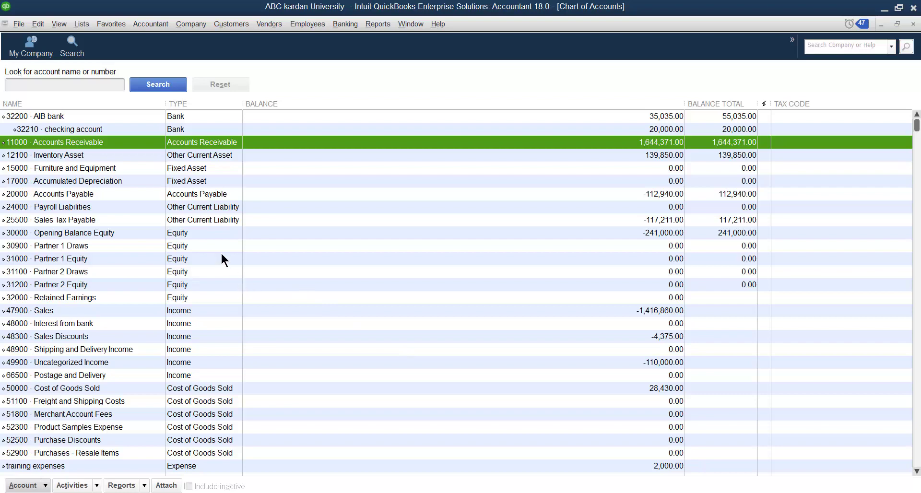
{"action": "scroll", "coordinate": [209, 350], "scroll_direction": "down", "scroll_amount": 11}
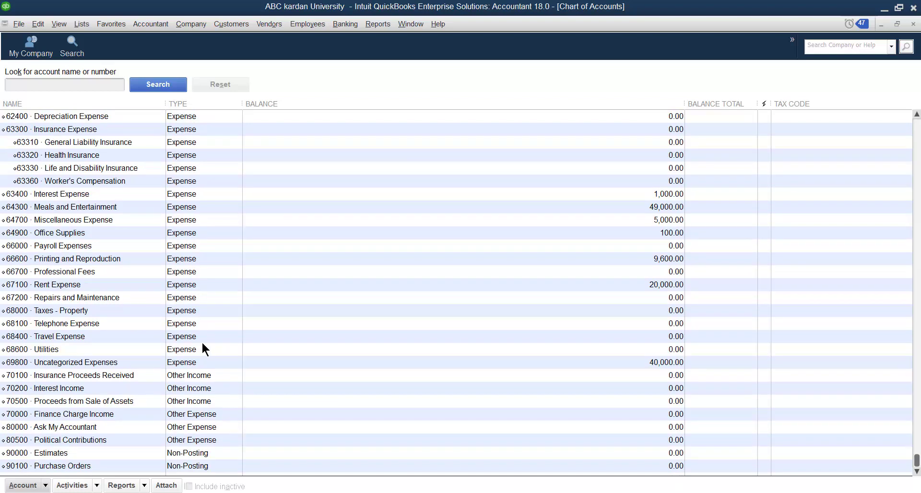
{"action": "scroll", "coordinate": [201, 341], "scroll_direction": "up", "scroll_amount": 3}
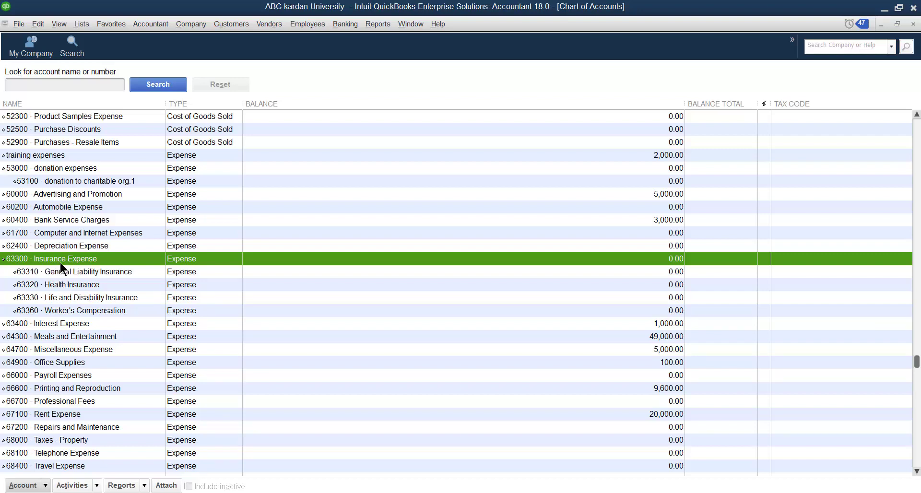
{"action": "right_click", "coordinate": [70, 296]}
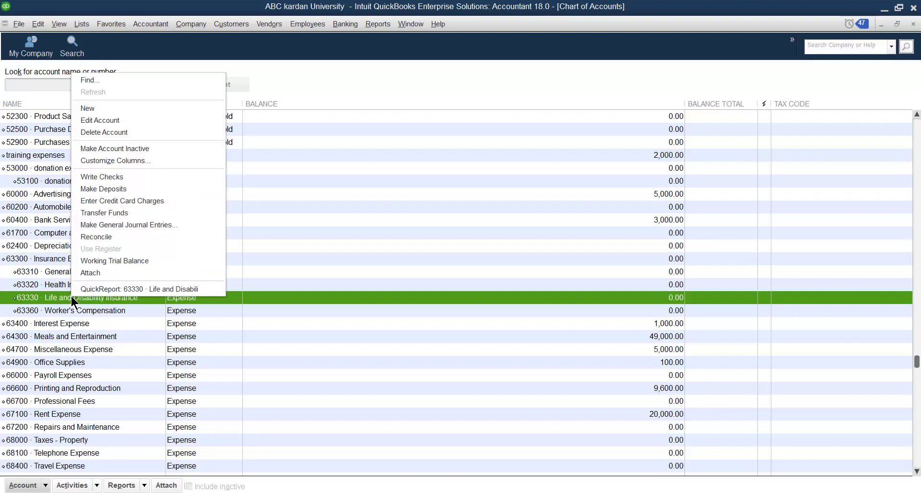
{"action": "left_click", "coordinate": [98, 119]}
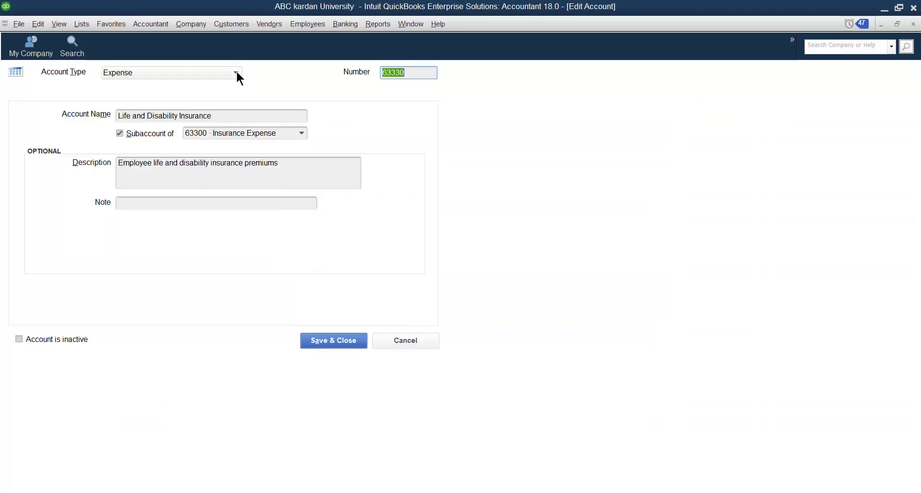
{"action": "left_click", "coordinate": [237, 73]}
{"action": "left_click", "coordinate": [128, 217]}
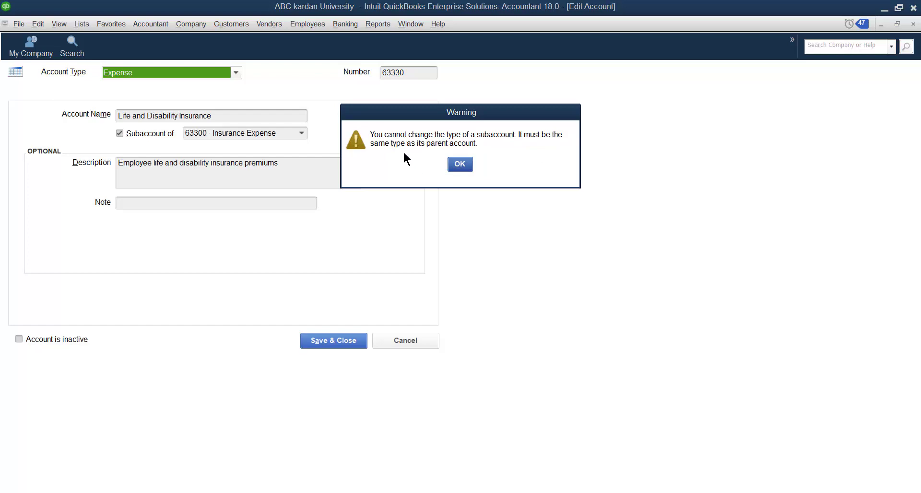
{"action": "left_click", "coordinate": [459, 165]}
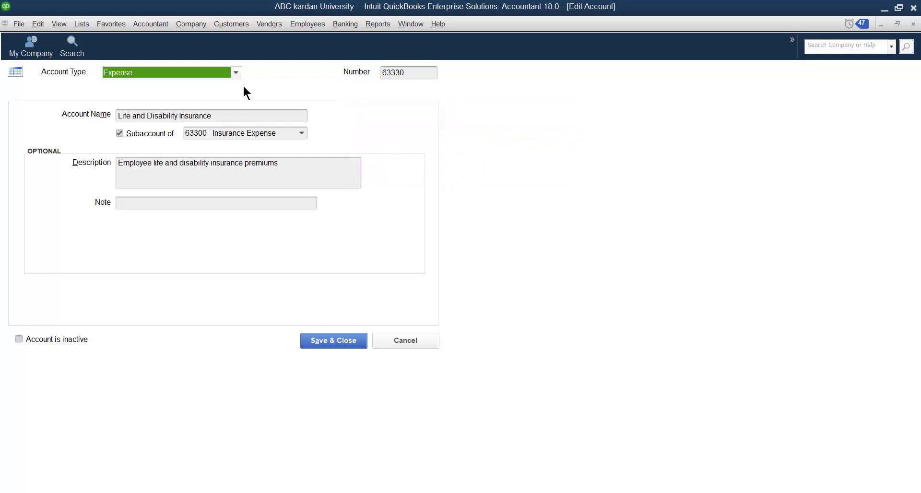
{"action": "left_click", "coordinate": [402, 341]}
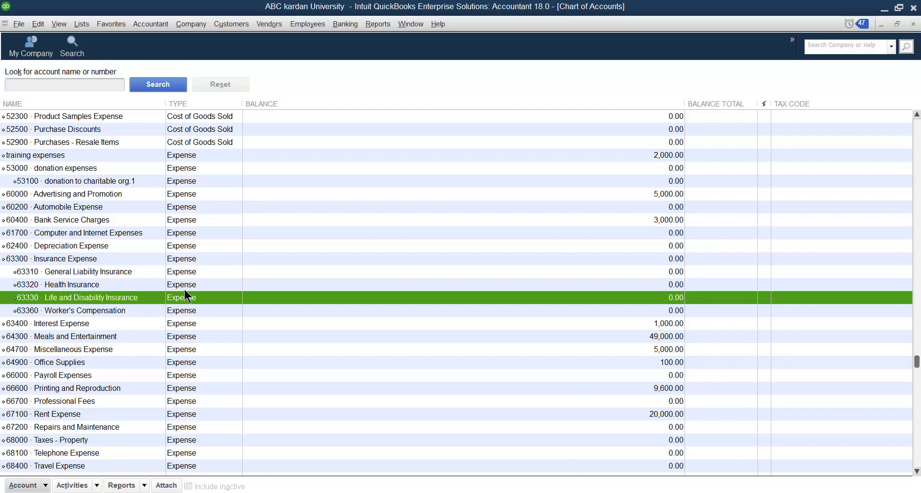
{"action": "left_click", "coordinate": [84, 259]}
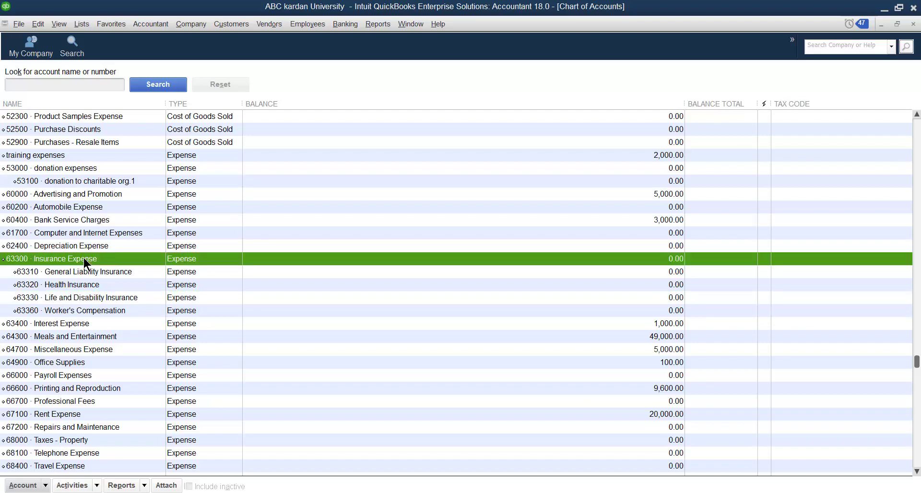
{"action": "right_click", "coordinate": [84, 259]}
{"action": "left_click", "coordinate": [109, 306]}
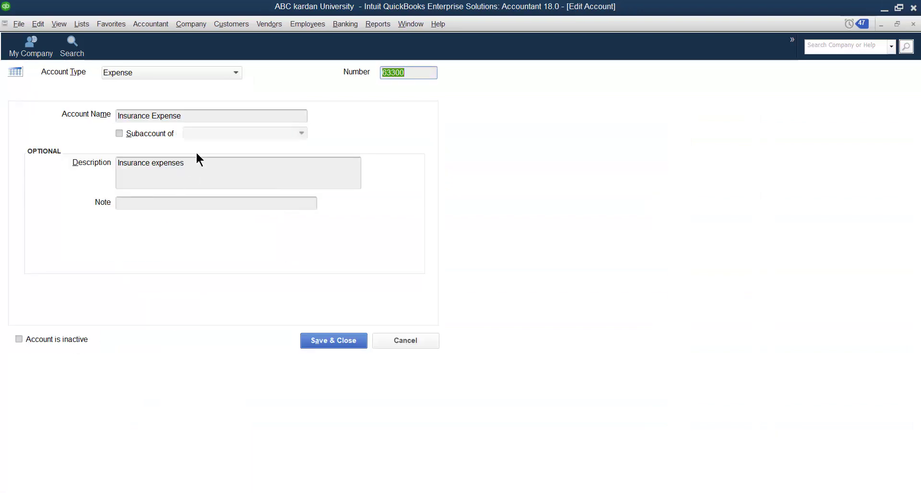
{"action": "left_click", "coordinate": [236, 73]}
{"action": "left_click", "coordinate": [138, 217]}
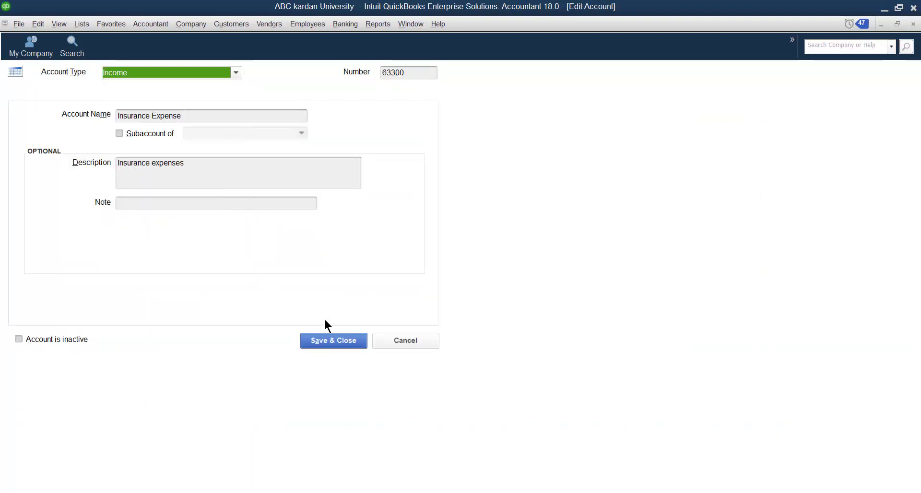
{"action": "left_click", "coordinate": [321, 342]}
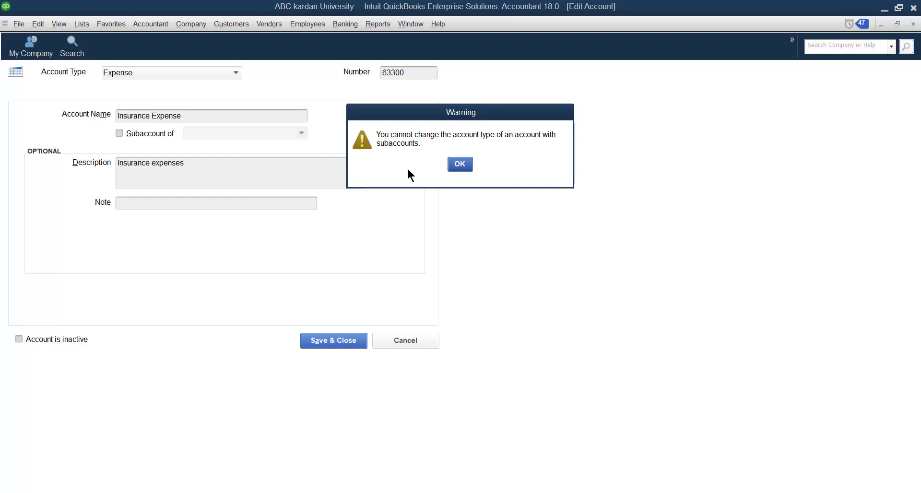
{"action": "left_click", "coordinate": [460, 167]}
{"action": "left_click", "coordinate": [403, 352]}
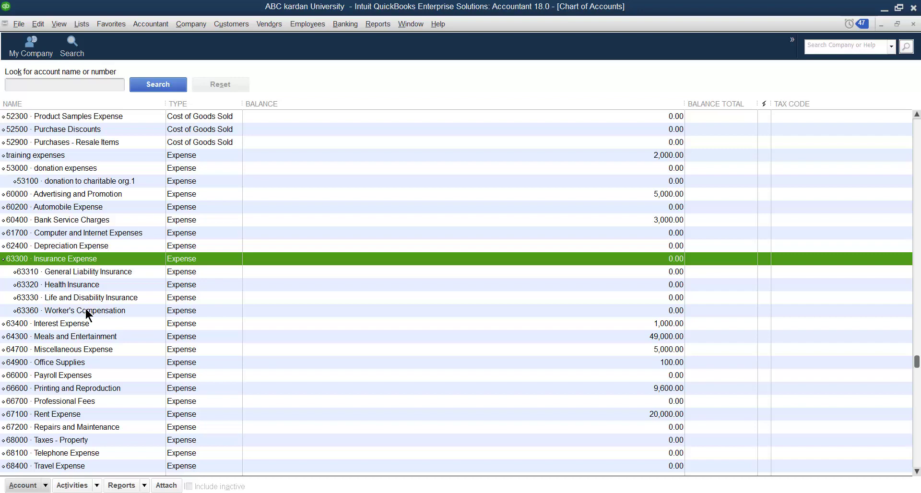
- Try deleting the Insurance Expense account and dismiss the warning about its subaccounts
{"action": "right_click", "coordinate": [71, 259]}
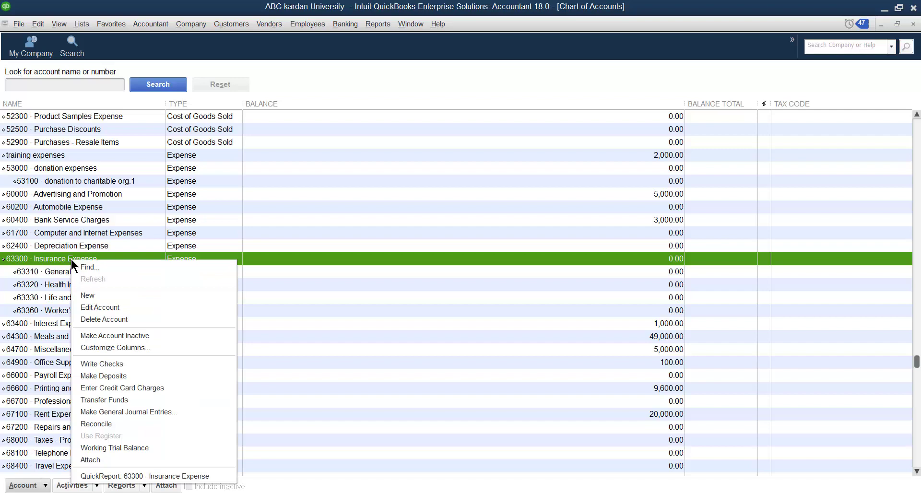
{"action": "left_click", "coordinate": [99, 318]}
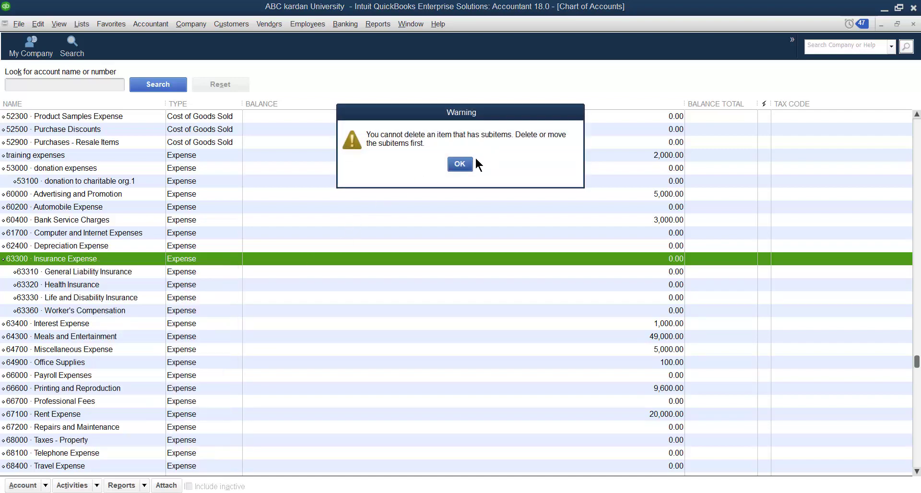
{"action": "left_click", "coordinate": [465, 164]}
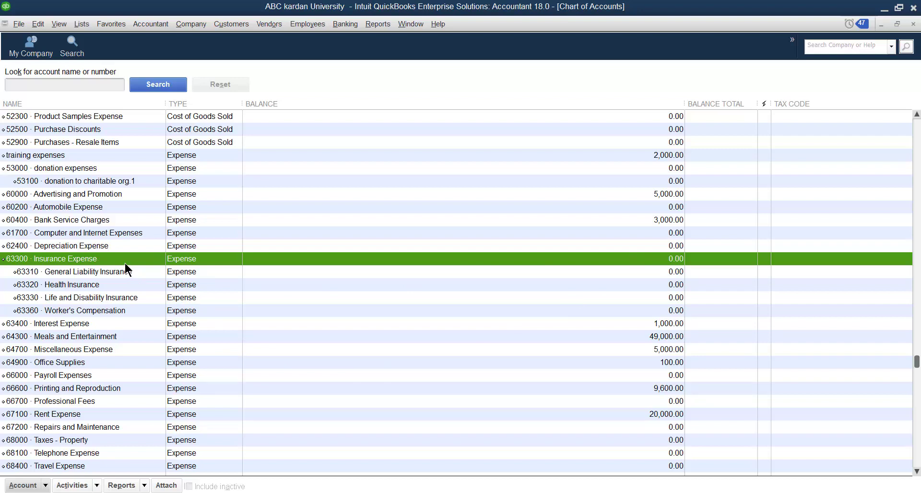
- Delete the 63360 Worker's Compensation subaccount and confirm the deletion
{"action": "left_click", "coordinate": [627, 313]}
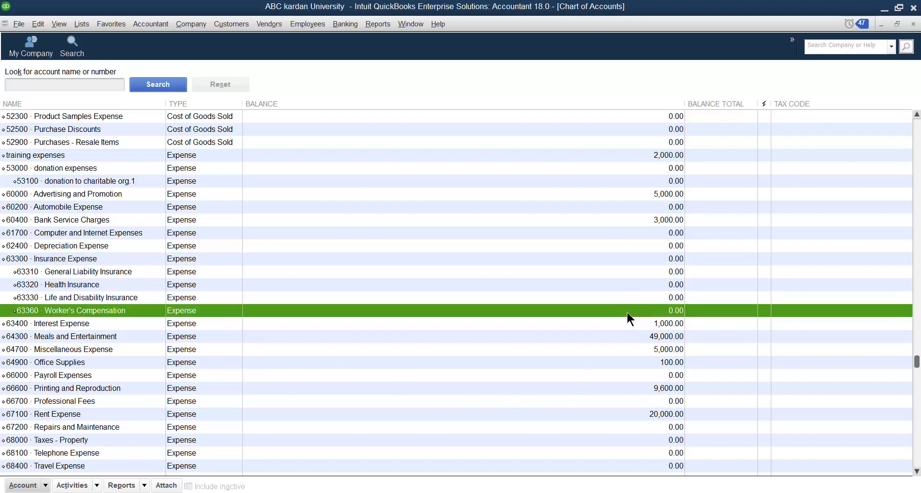
{"action": "right_click", "coordinate": [97, 310]}
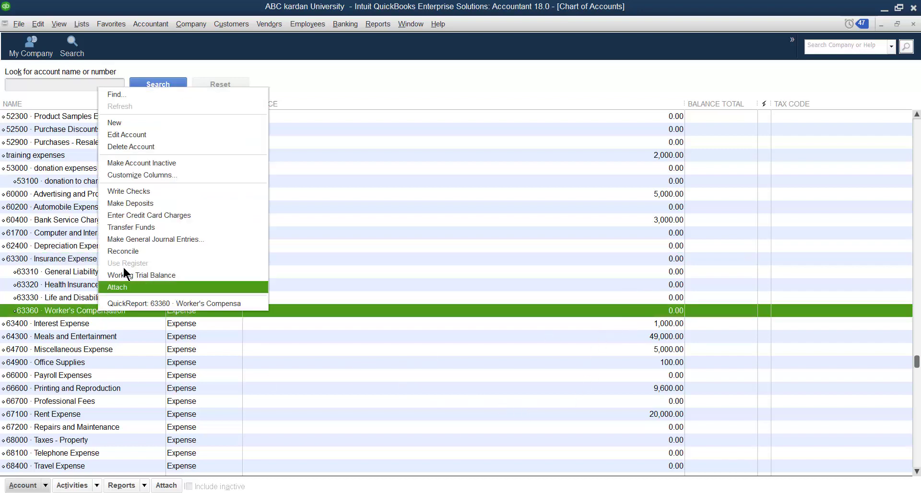
{"action": "left_click", "coordinate": [133, 146]}
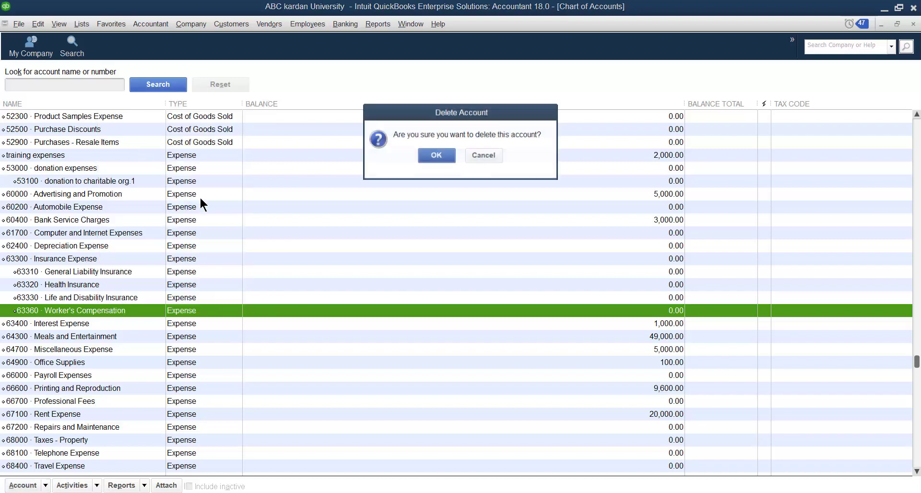
{"action": "left_click", "coordinate": [432, 154]}
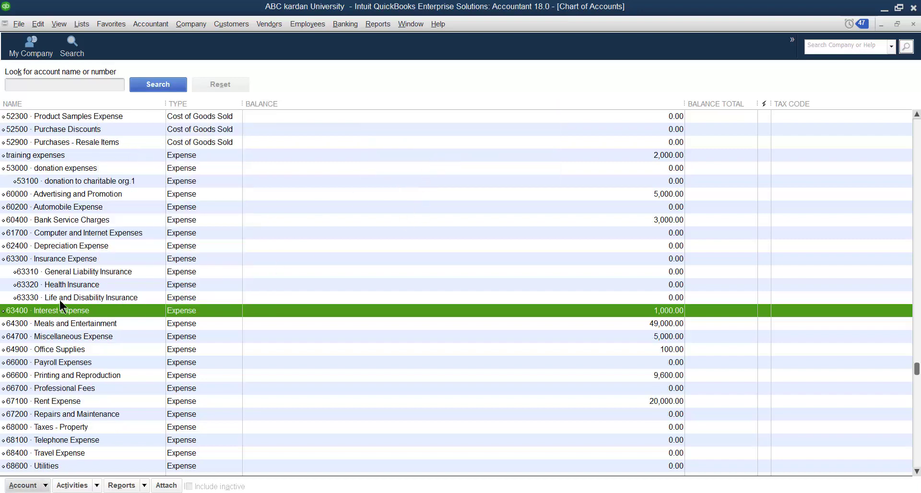